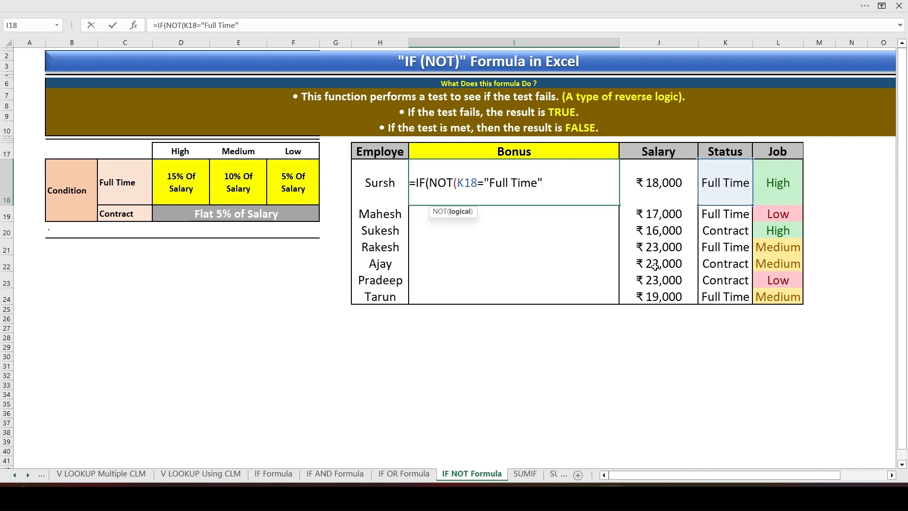
Close the NOT(K18="Full Time") test in the I18 formula and start the outer IF's value-if-true argument
type(")")
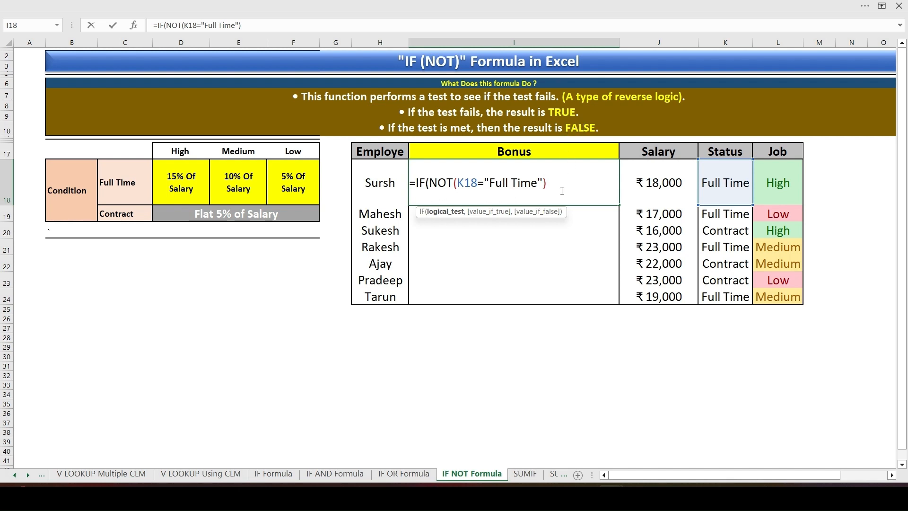
type(",")
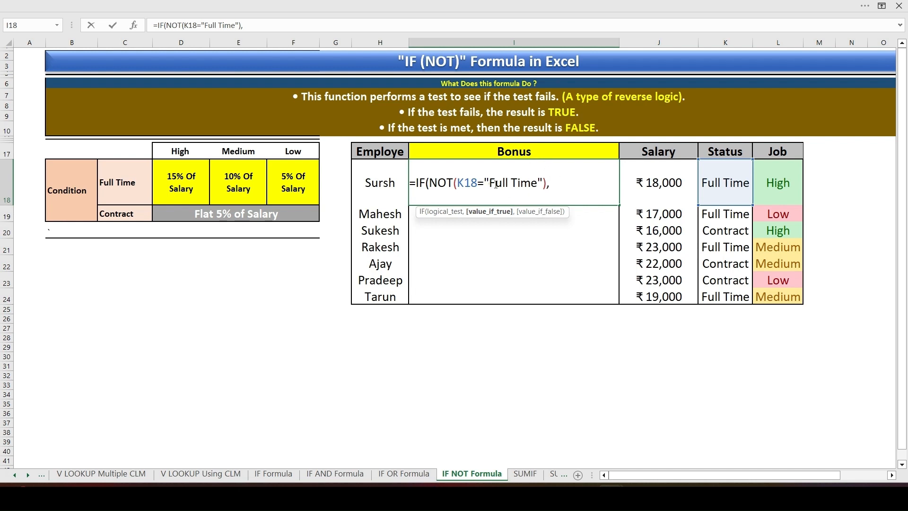
left_click_drag(490, 185, 536, 186)
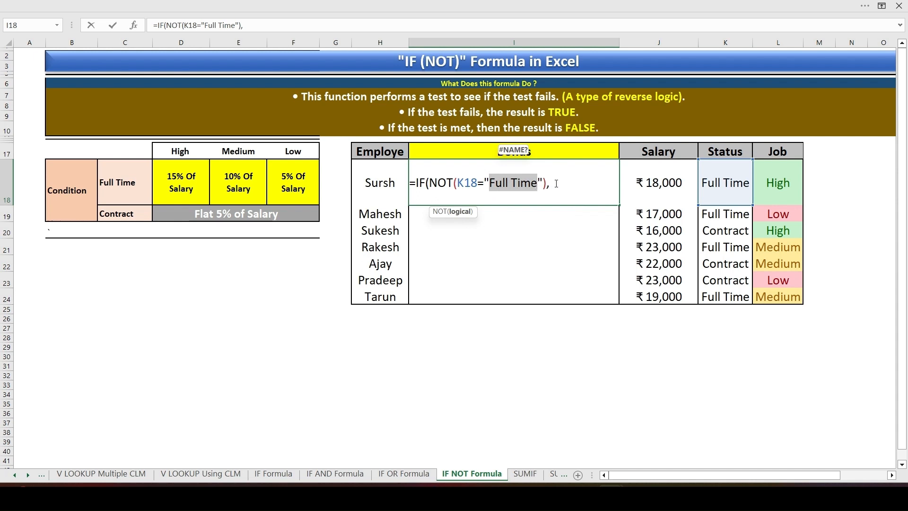
left_click(556, 184)
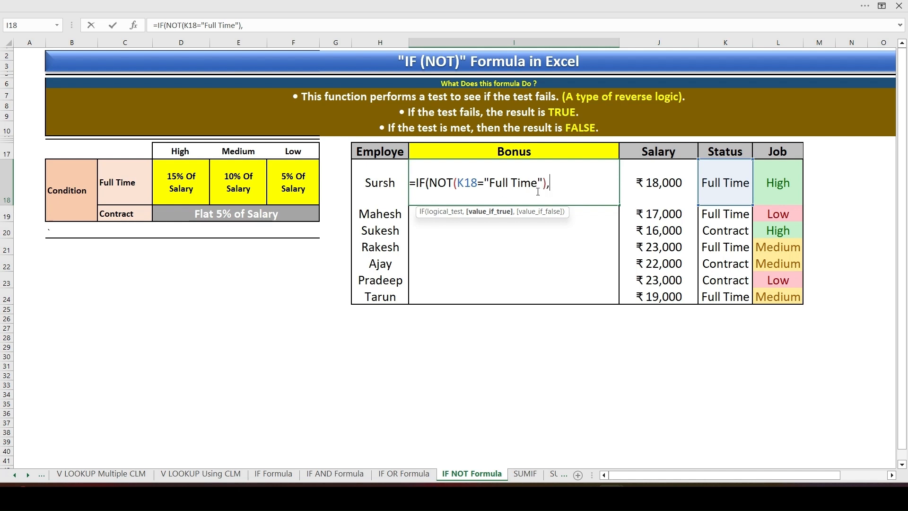
left_click(661, 188)
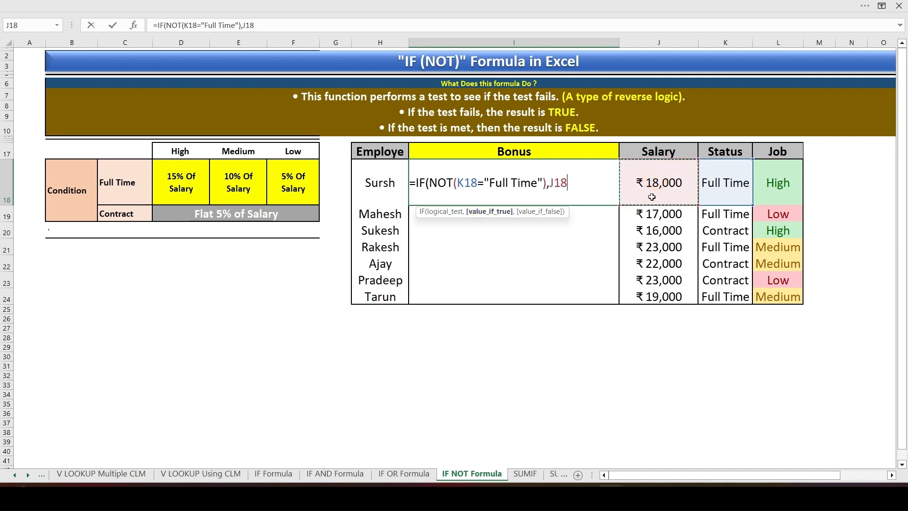
key("BackSpace")
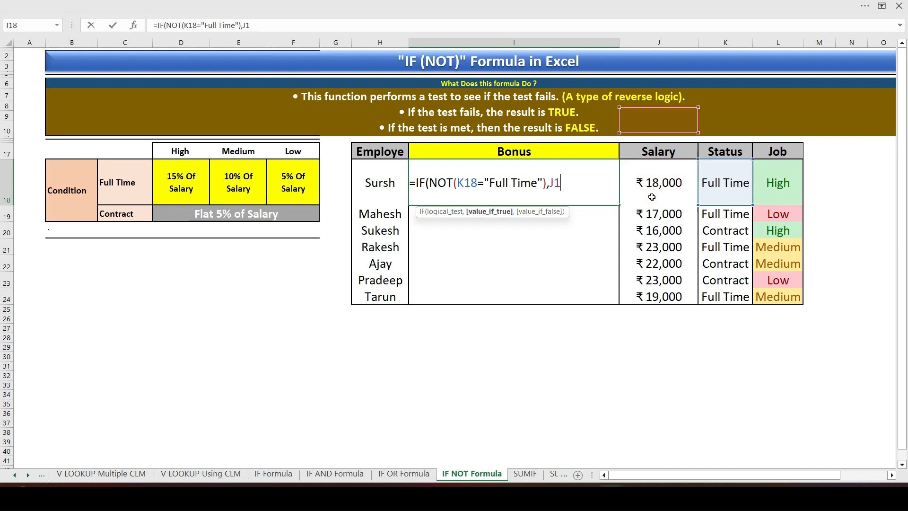
key("BackSpace")
key("BackSpace")
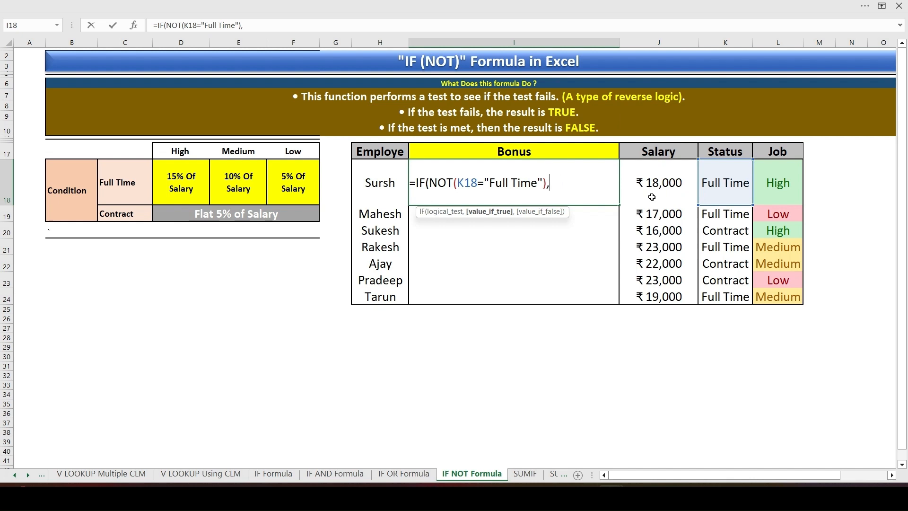
Enter (J18*5%) as the outer IF's value-if-true in the I18 bonus formula, followed by a comma
type("(")
left_click(653, 187)
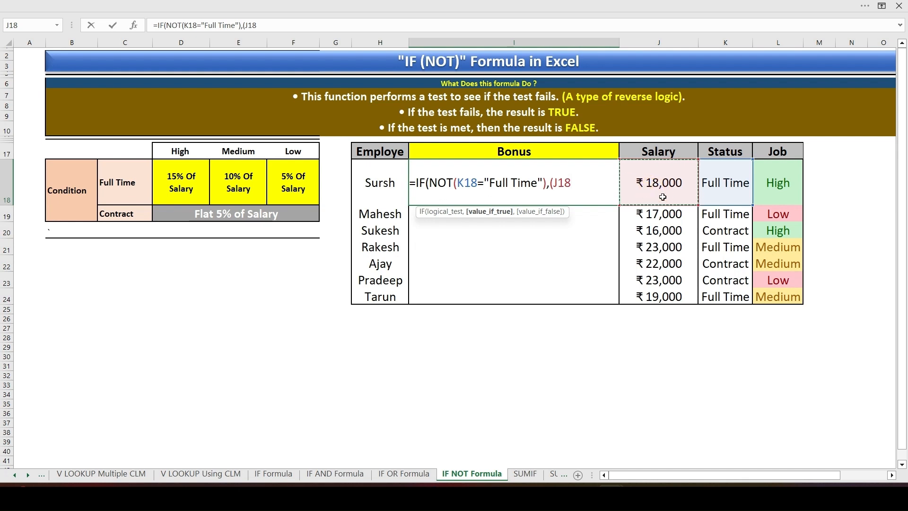
type("*5%")
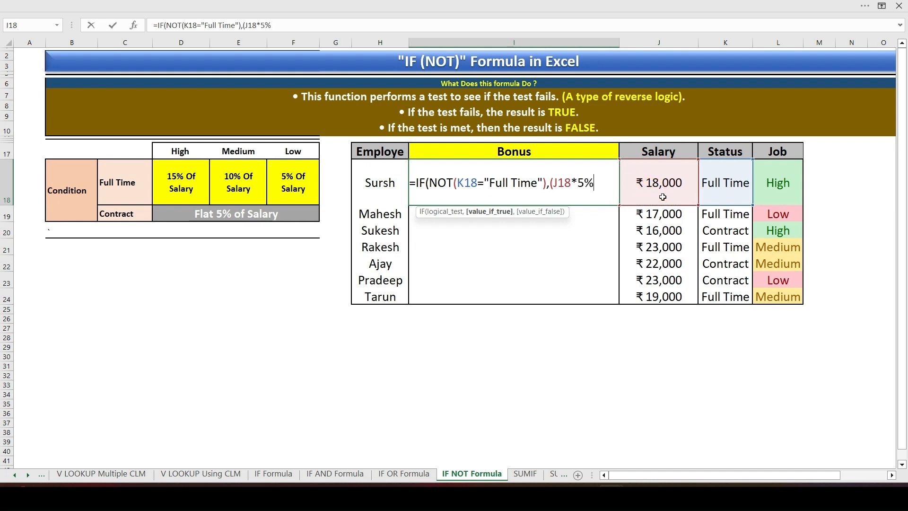
type(")")
type(",")
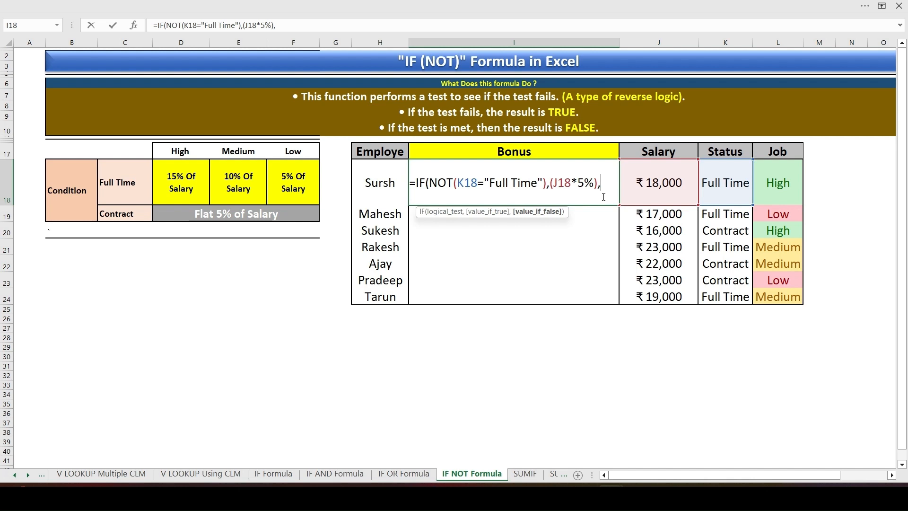
Nest an IF as the value-if-false argument, testing L18="High" and followed by a comma
type("if")
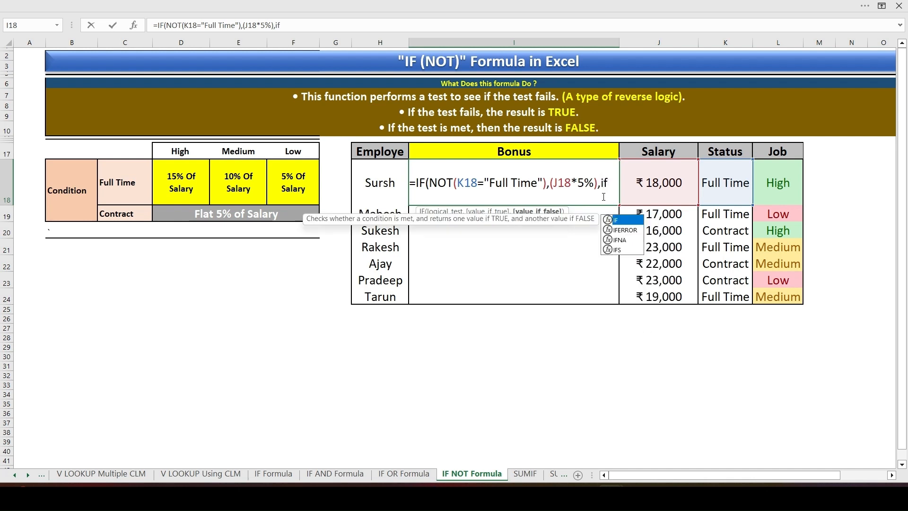
key("Tab")
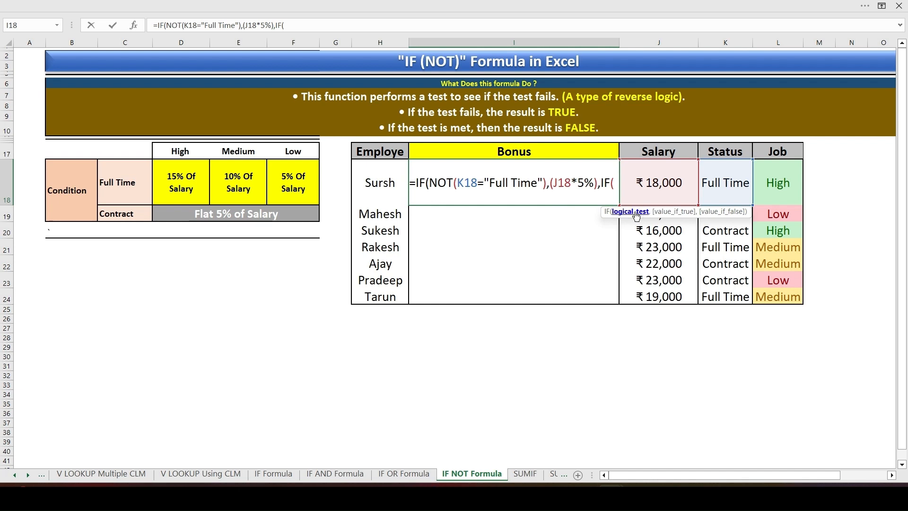
left_click_drag(685, 211, 531, 246)
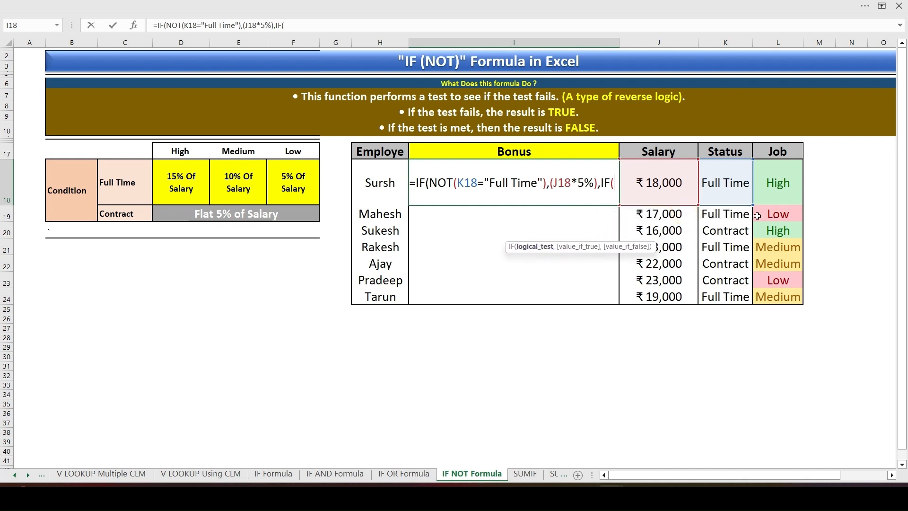
left_click(774, 188)
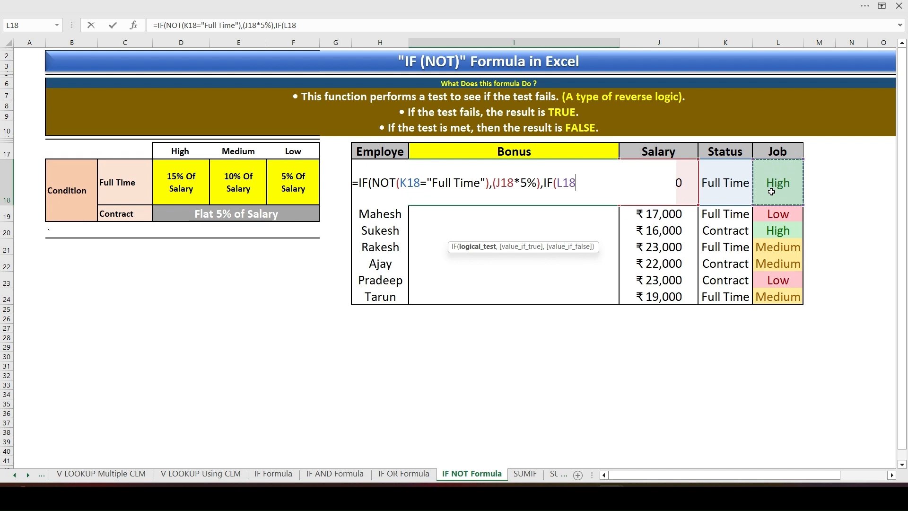
type("=\"High\"")
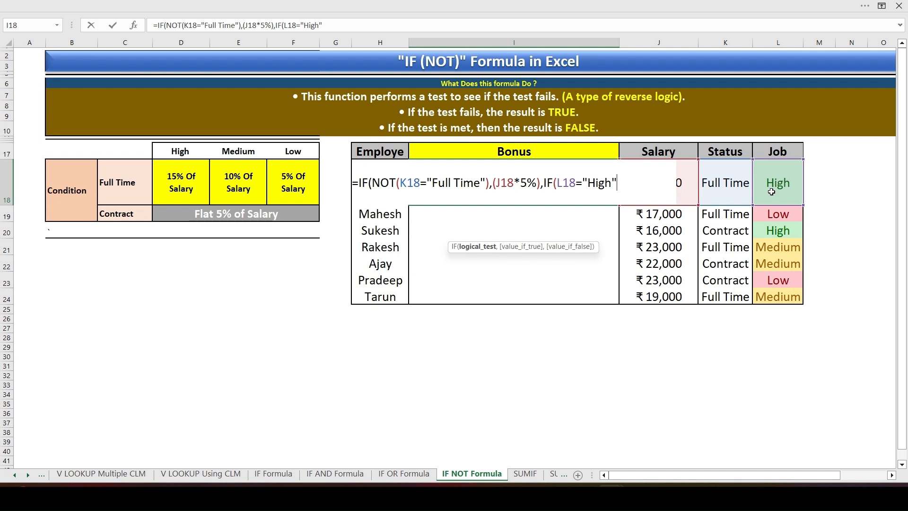
type(",")
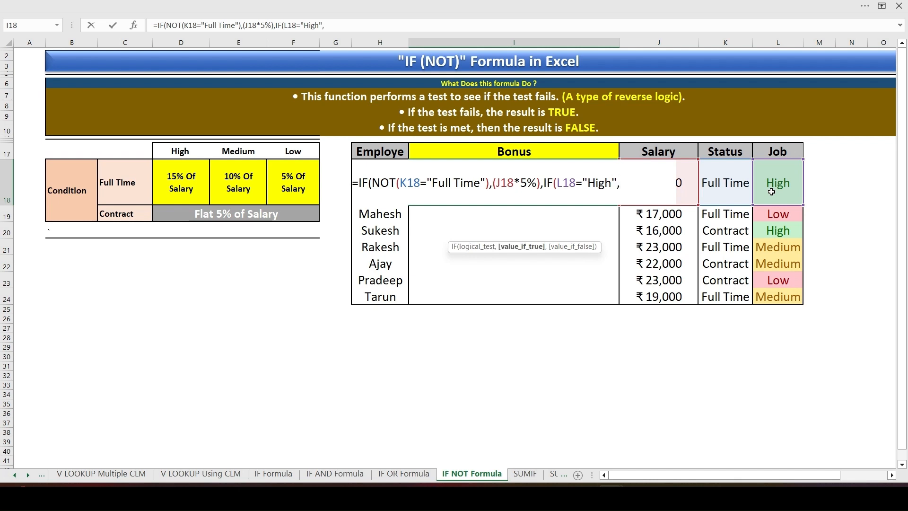
left_click(685, 189)
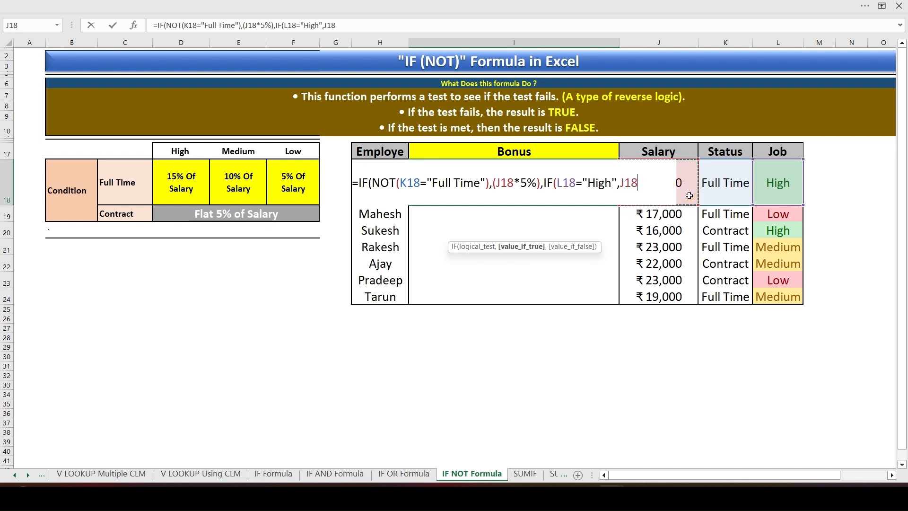
key("BackSpace")
key("BackSpace")
key("BackSpace")
Enter (J18*15%) as the result for the "High" job test, followed by a comma
type("(")
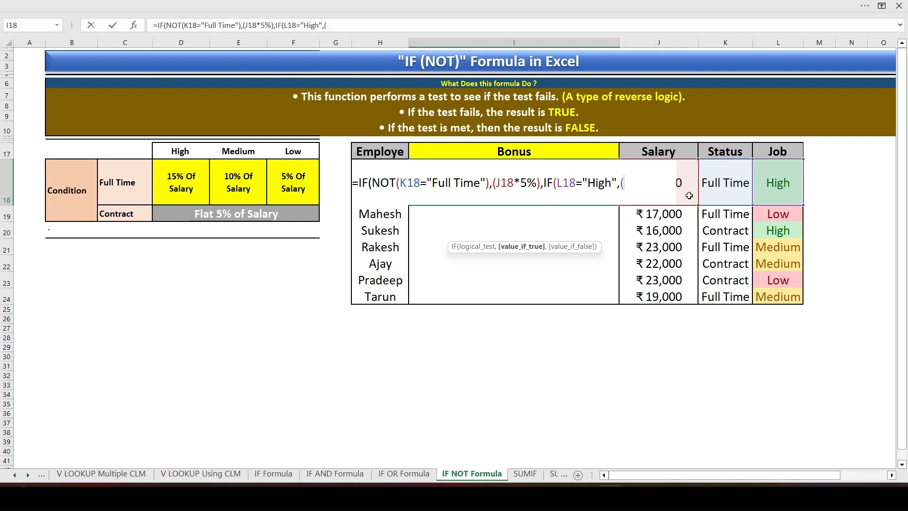
left_click(689, 196)
type("*")
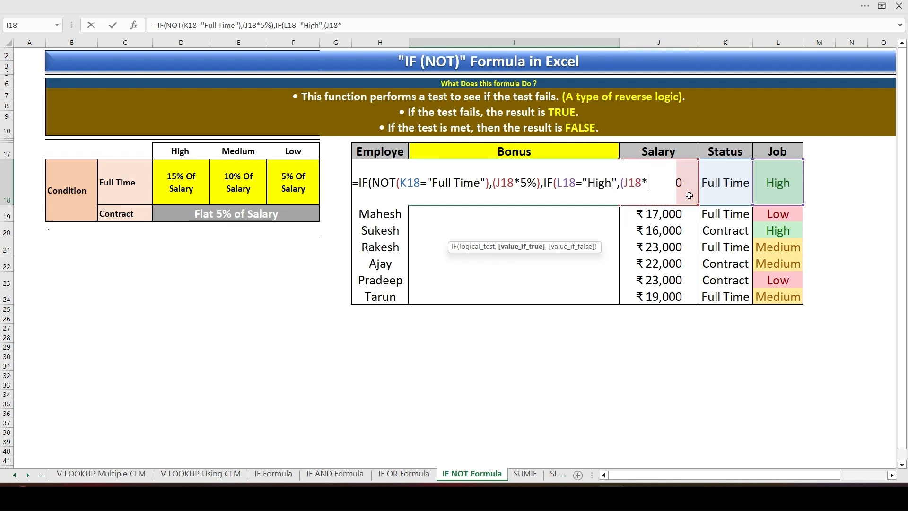
type("15%),")
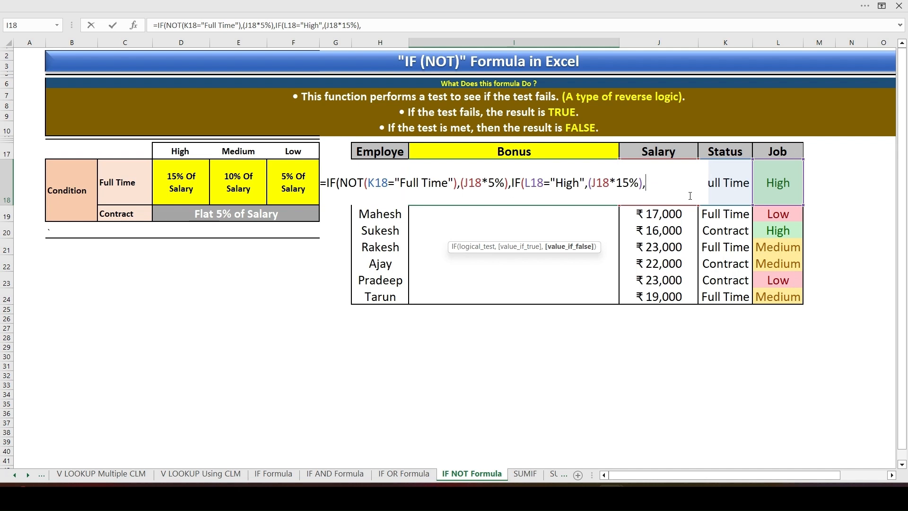
Nest another IF in the "High" test's value-if-false argument, testing L18="Medium" and followed by a comma
type("if")
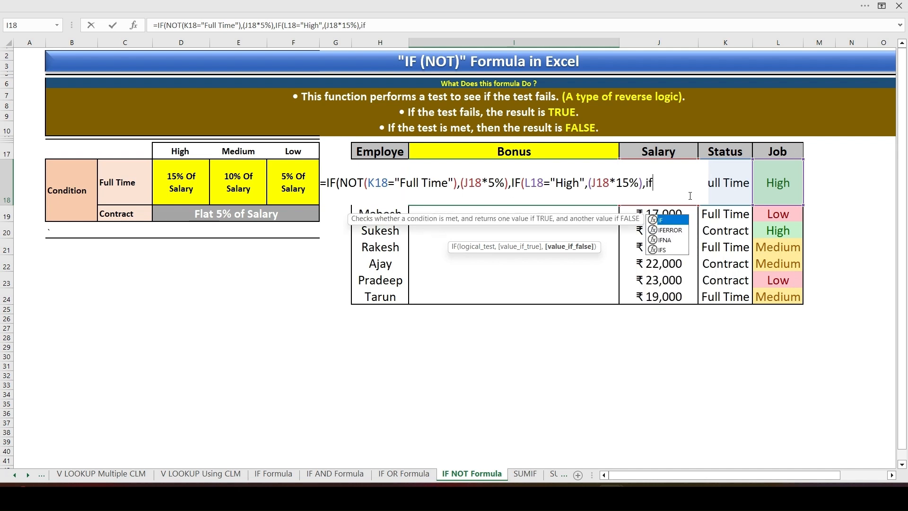
key("Tab")
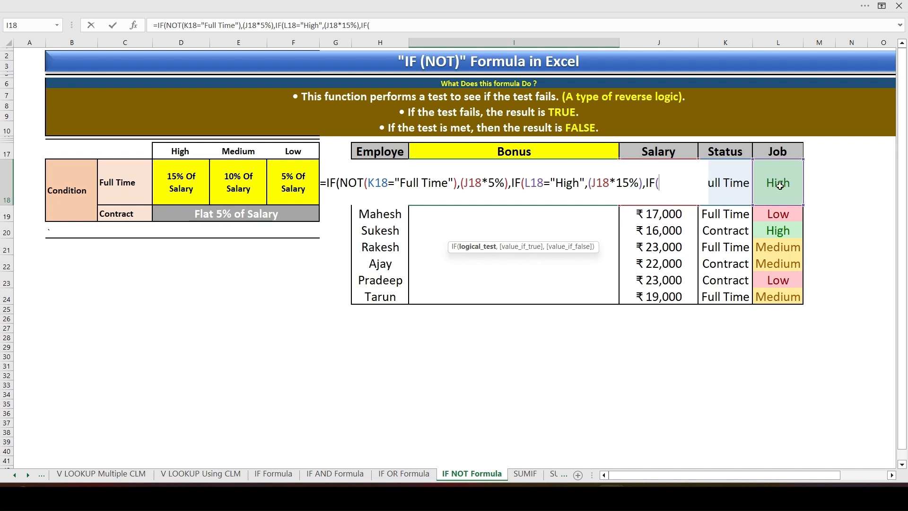
left_click(780, 186)
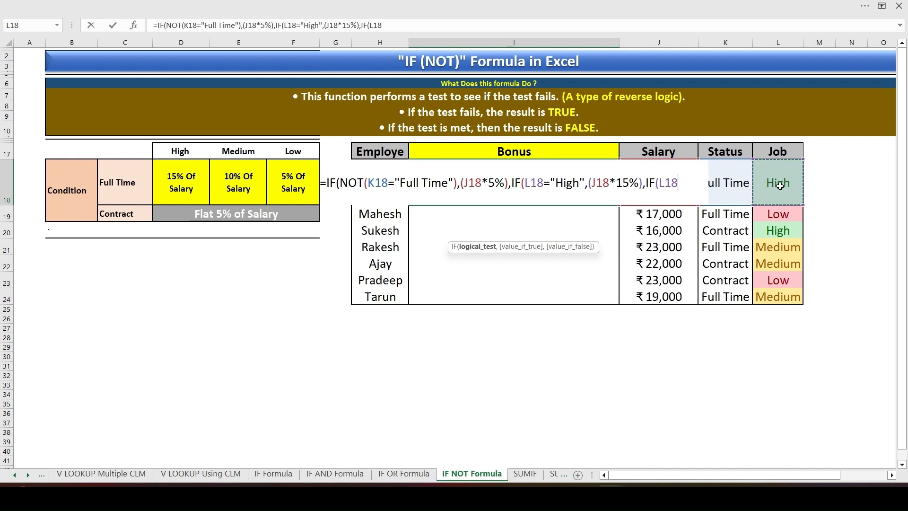
type("=\"Medo")
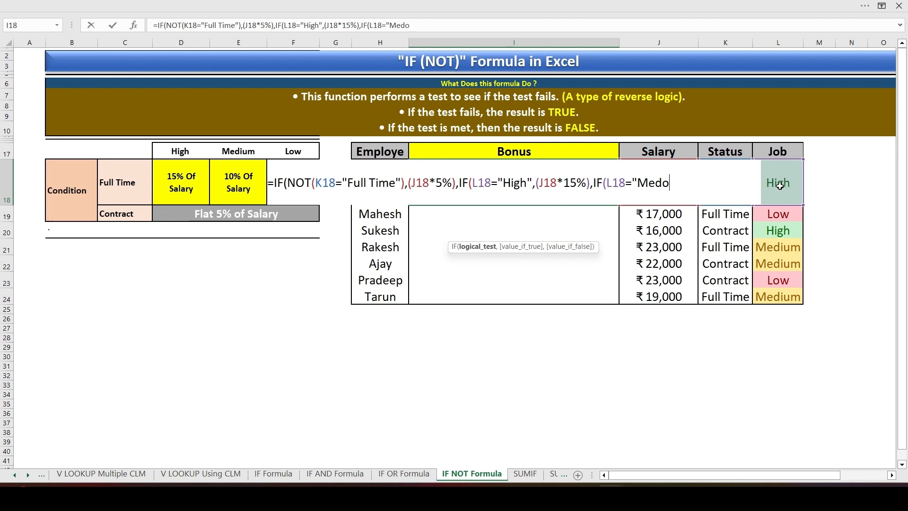
key("BackSpace")
type("ium\",")
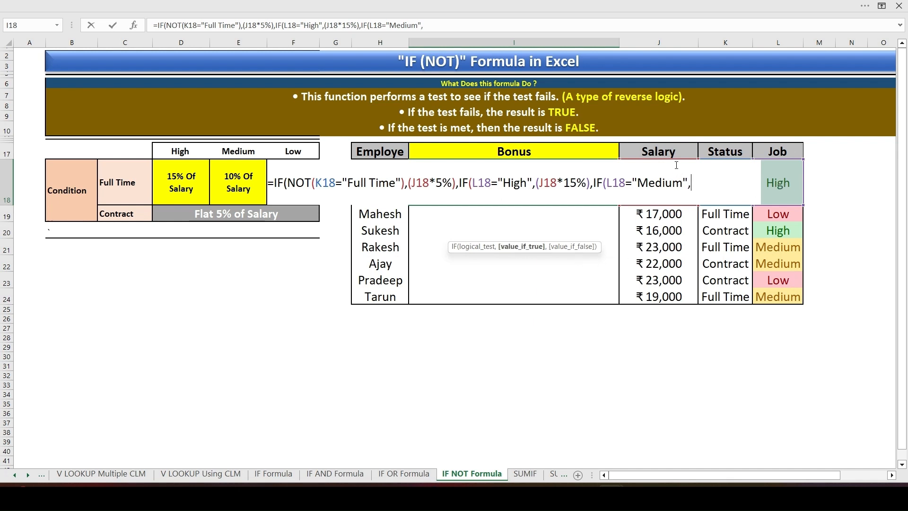
left_click(671, 152)
left_click(682, 161)
key("BackSpace")
key("BackSpace")
key("BackSpace")
Enter (J18*10%) as the result for the "Medium" job test, followed by a comma
type("(")
left_click(672, 151)
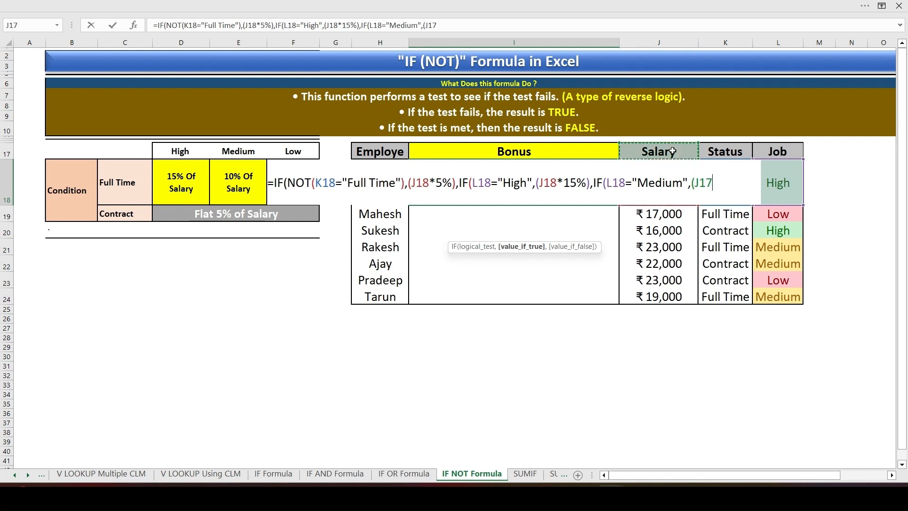
key("Down")
type("*0")
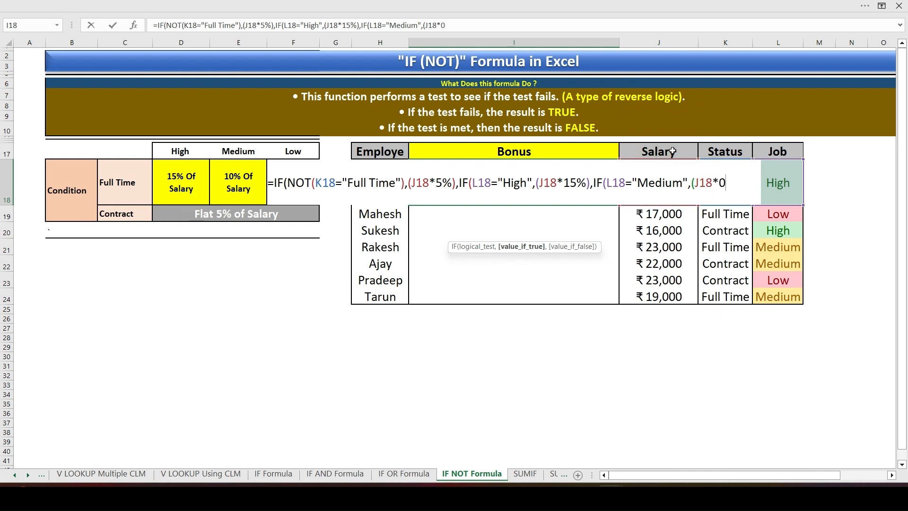
key("BackSpace")
type("10%),")
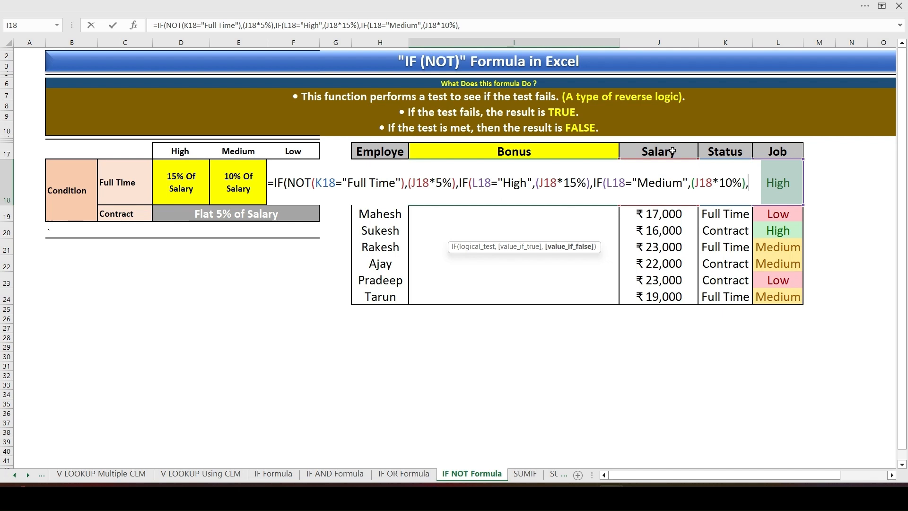
Nest a further IF in the "Medium" test's value-if-false argument, testing L18="Low" and followed by a comma
type("IF(")
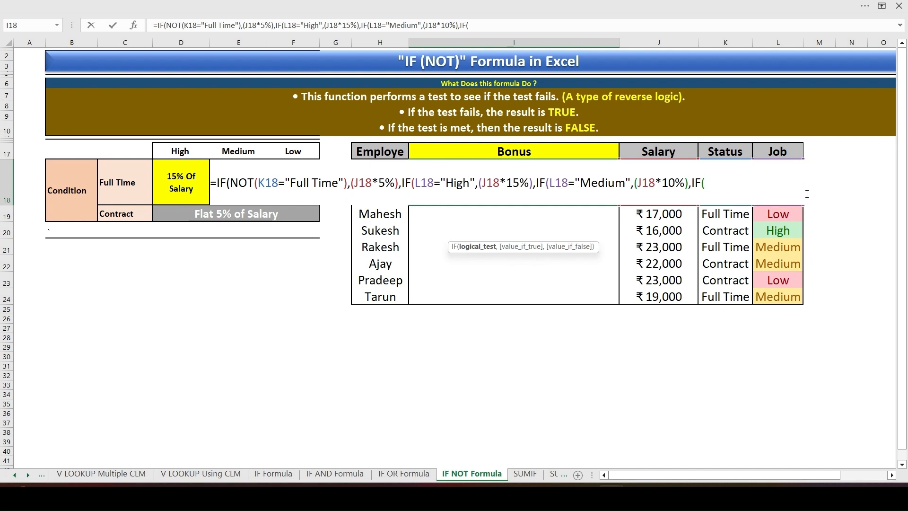
left_click(831, 186)
key("Left")
type("=\"Low")
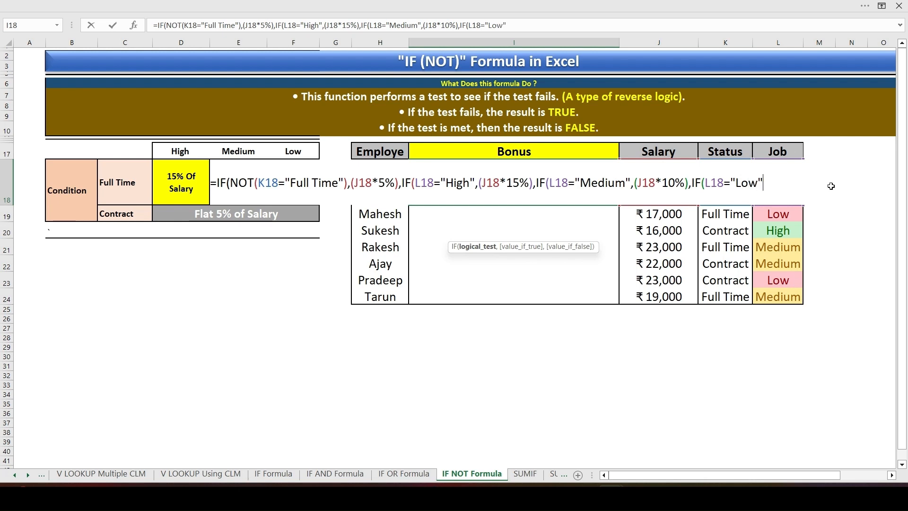
type("\",")
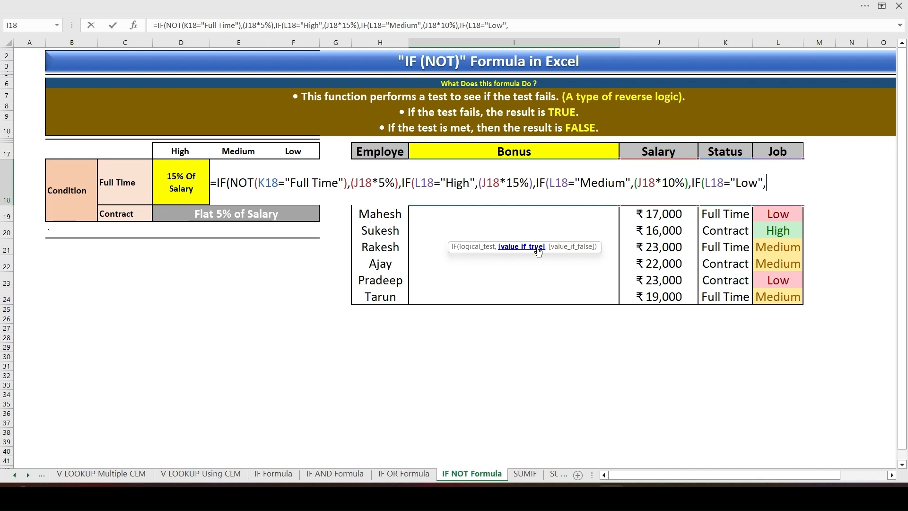
left_click(658, 152)
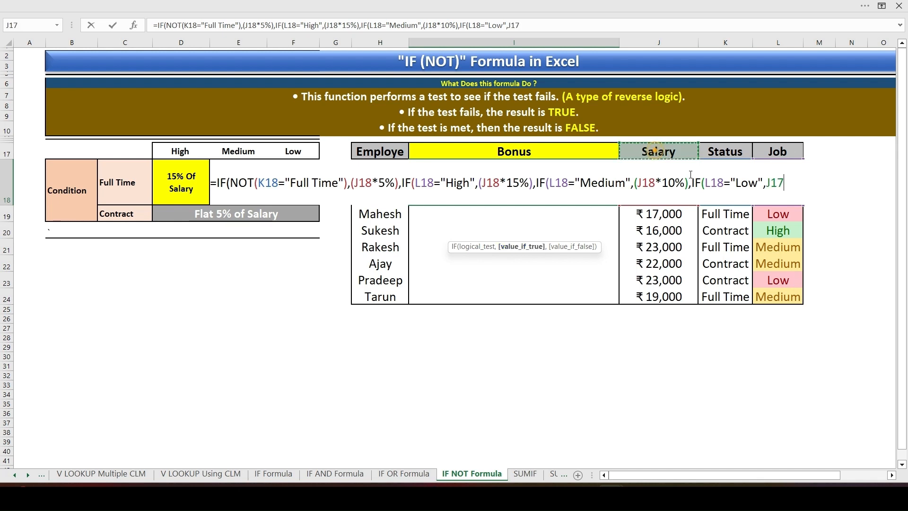
key("BackSpace")
key("BackSpace")
key("BackSpace")
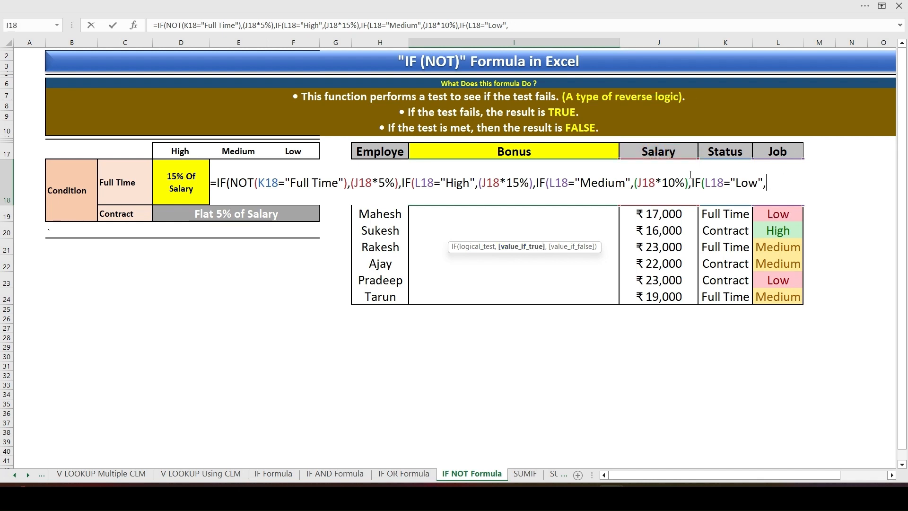
Enter (J18*5%) as the result for the "Low" job test, followed by a comma
left_click(653, 146)
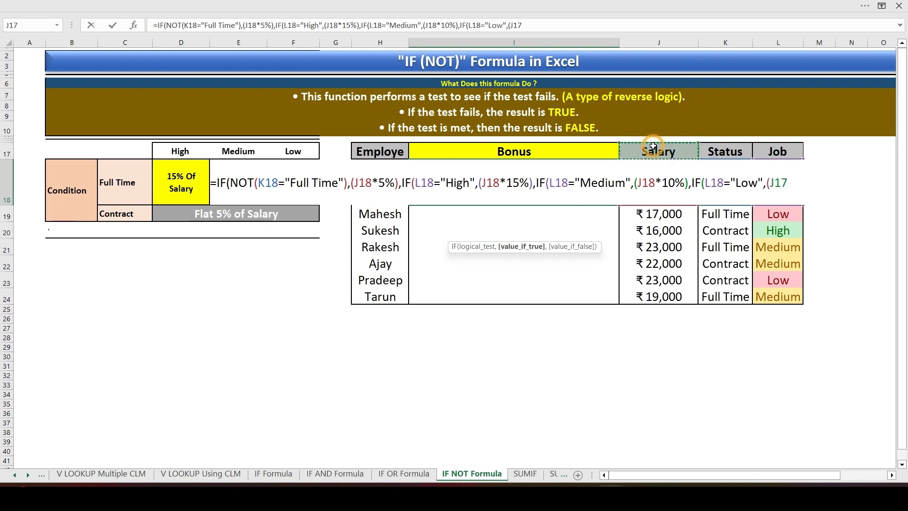
key("Down")
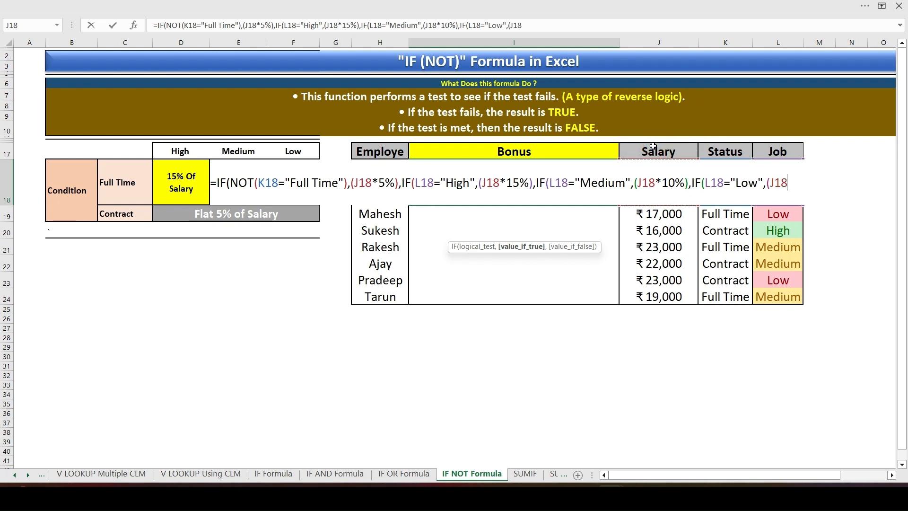
type("*5%),")
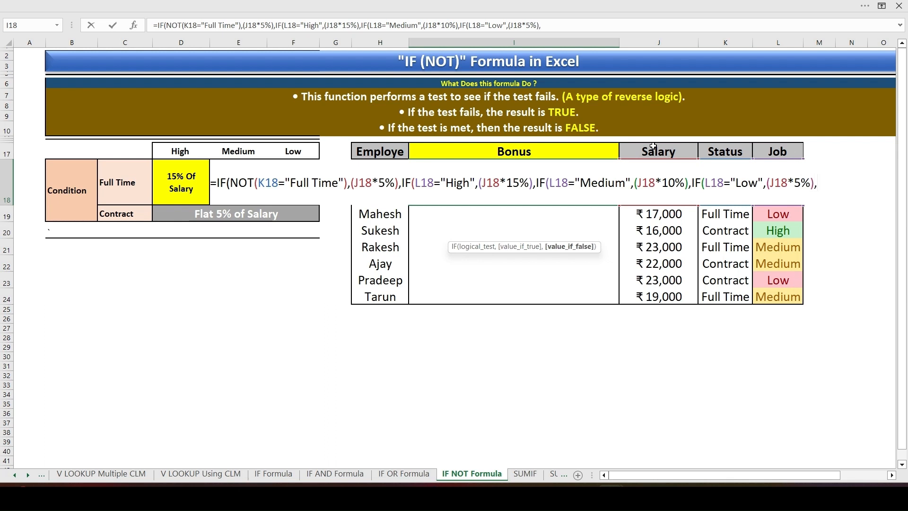
Finish the I18 formula with 0 as the last value-if-false, close all four nested IF brackets and commit it
type("0")
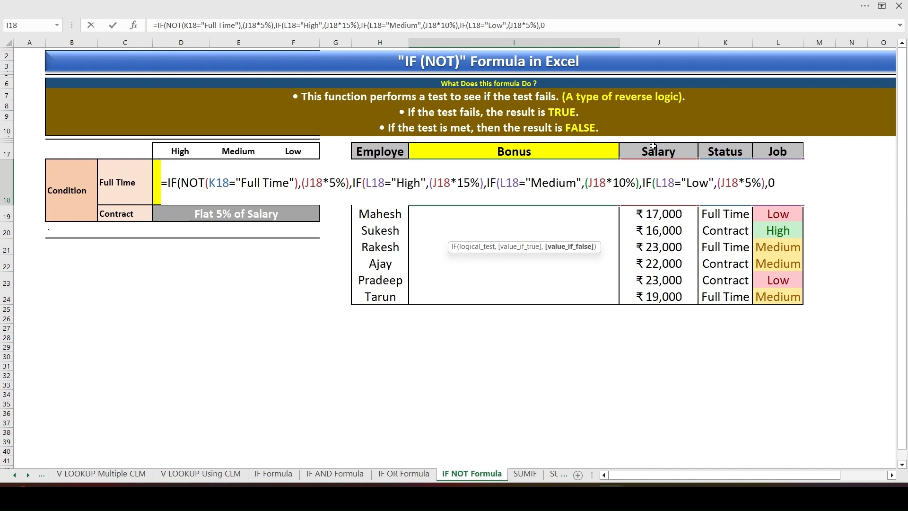
type("))))")
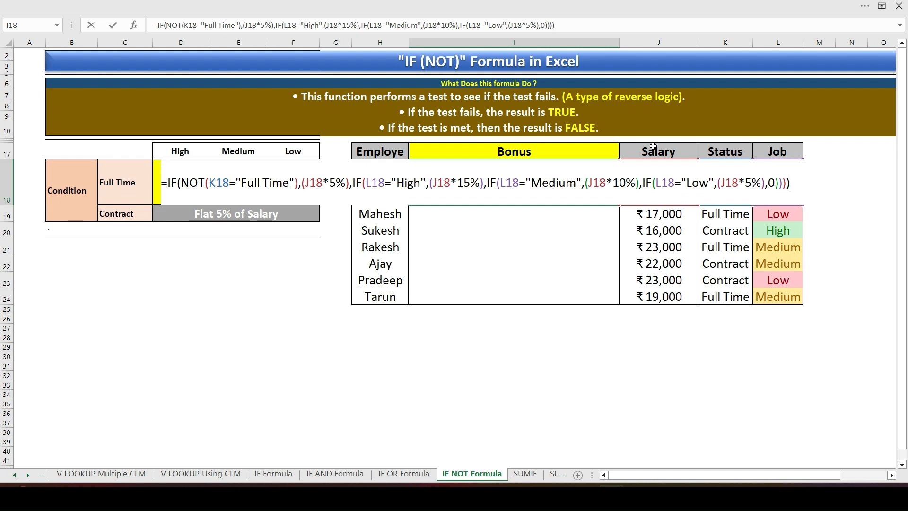
key("ctrl+Return")
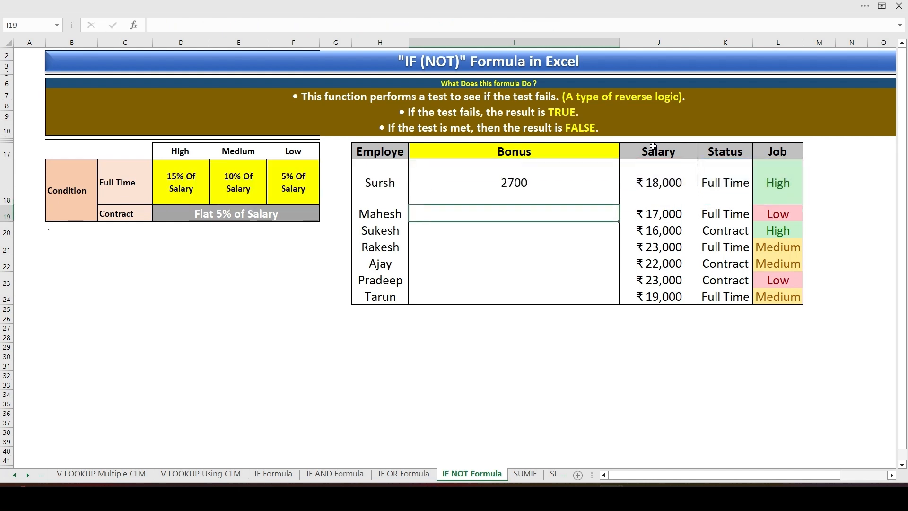
Copy the bonus formula from I18 and paste it as formulas only through I24, then return to I18
key("ctrl+c")
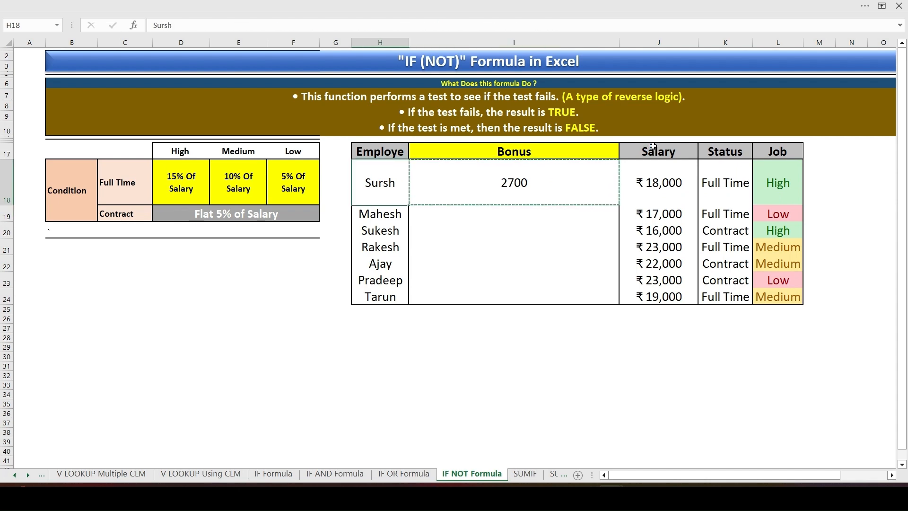
key("Down")
key("Down")
key("Down")
key("Down")
key("Down")
key("Down")
key("shift+Up")
key("shift+Up")
key("shift+Up")
key("shift+Up")
key("shift+Up")
key("shift+Up")
key("alt+e")
key("s")
key("f")
key("Return")
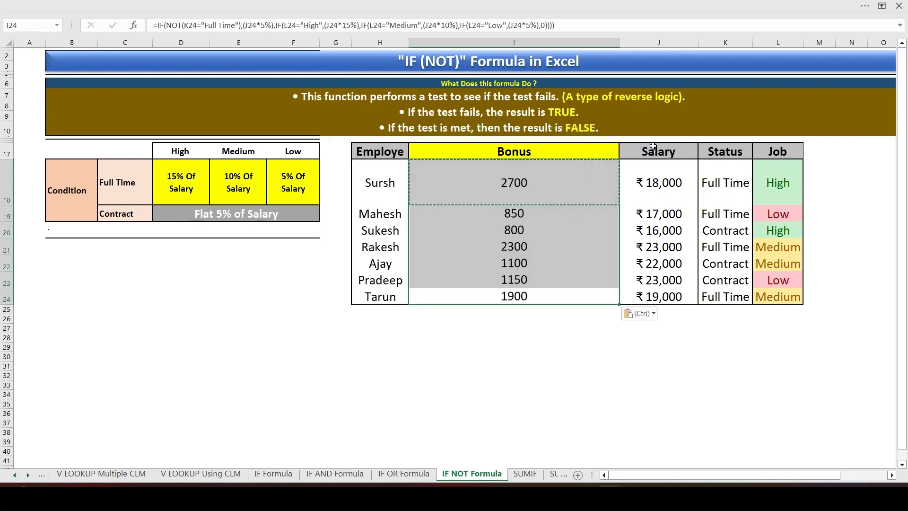
key("Escape")
key("Up")
key("ctrl+Up")
key("Left")
key("Down")
key("Right")
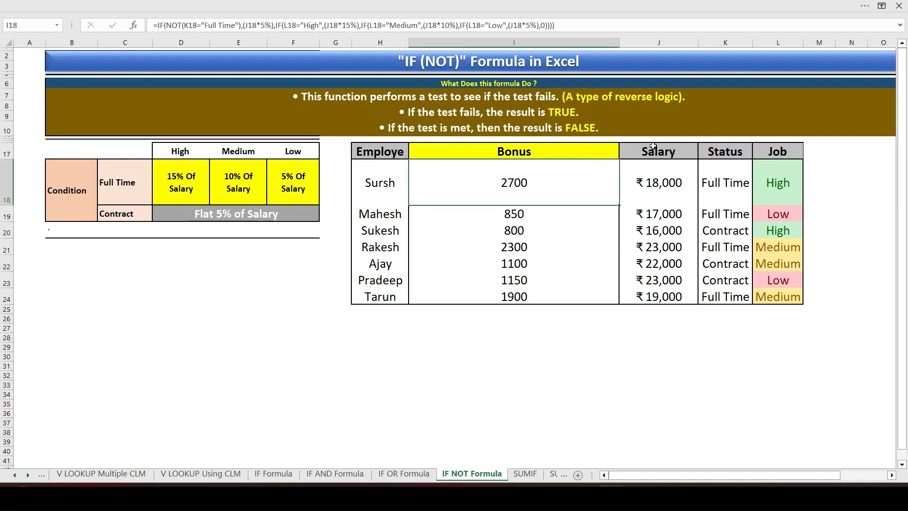
Check the row 18 bonus against its salary, status and job level using the full-time rate for High in the condition table
left_click(676, 201)
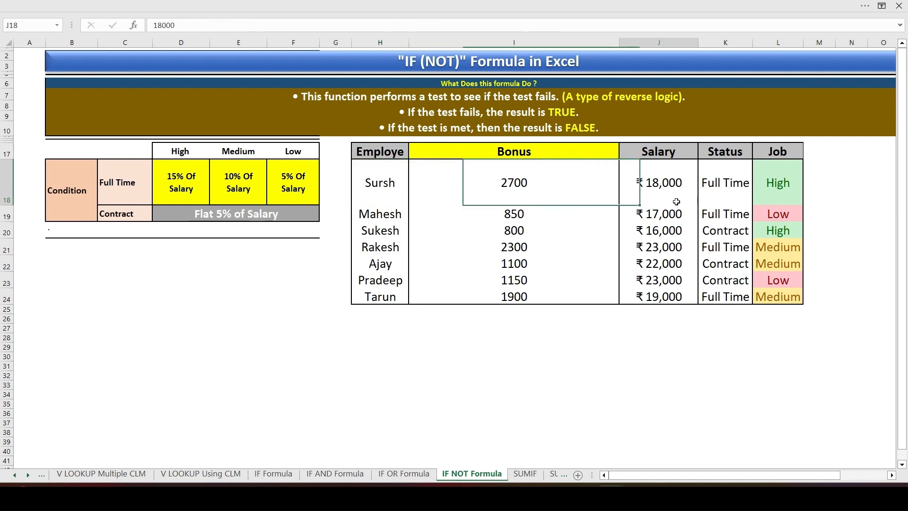
left_click(770, 195)
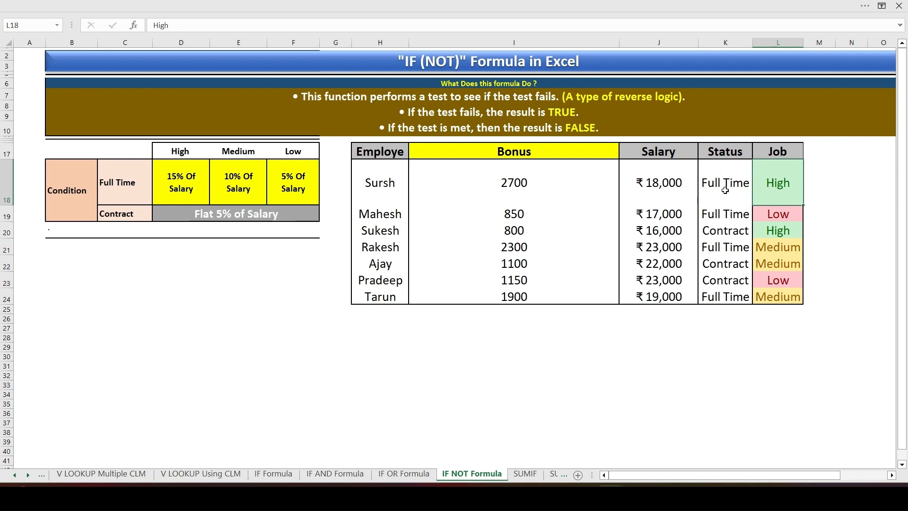
left_click(191, 190)
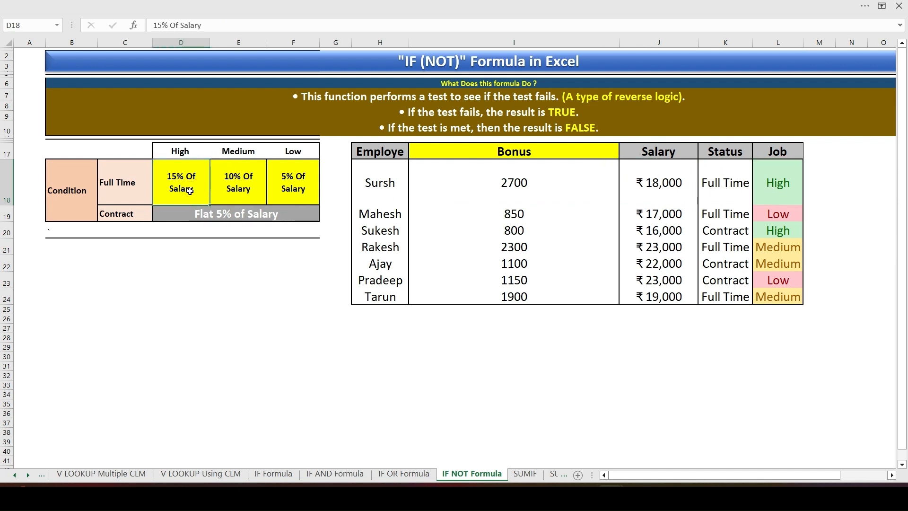
left_click(706, 189)
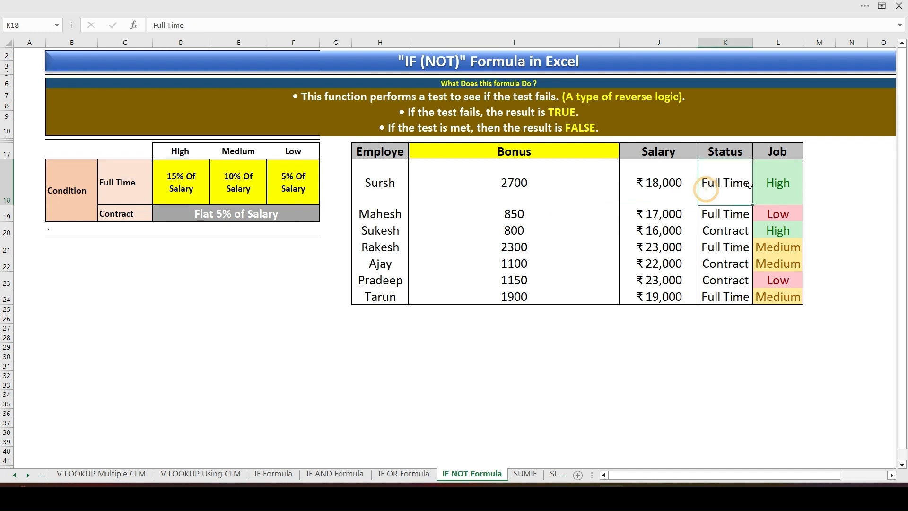
left_click(644, 188)
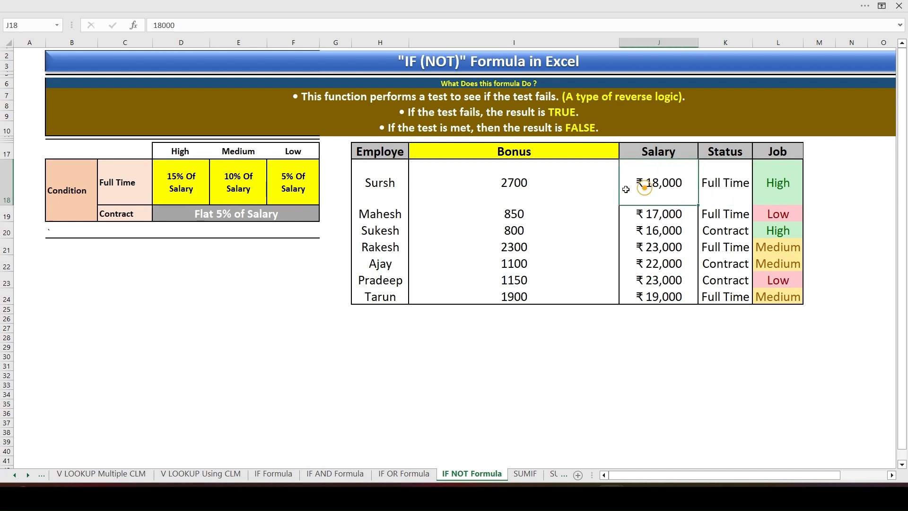
left_click(510, 186)
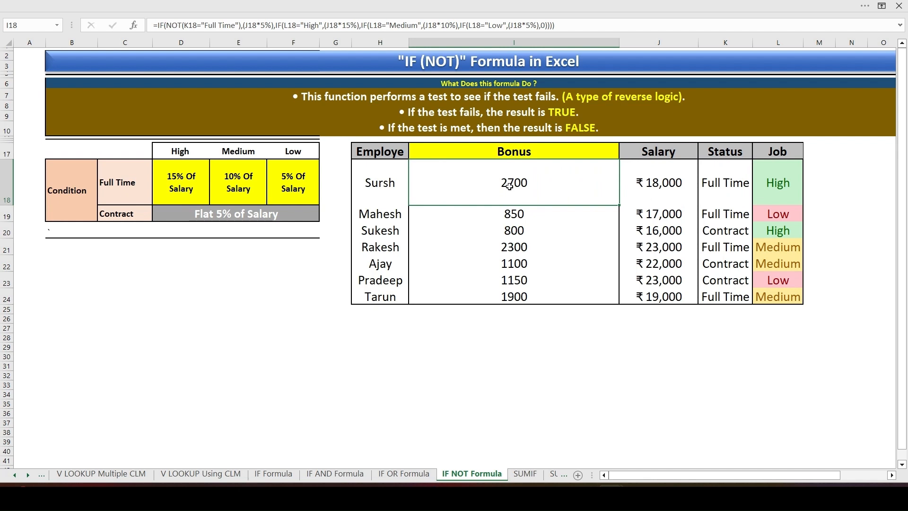
Examine the status, job level, salary and bonus of the employees in rows 19 and 20 against the bonus conditions
left_click(771, 210)
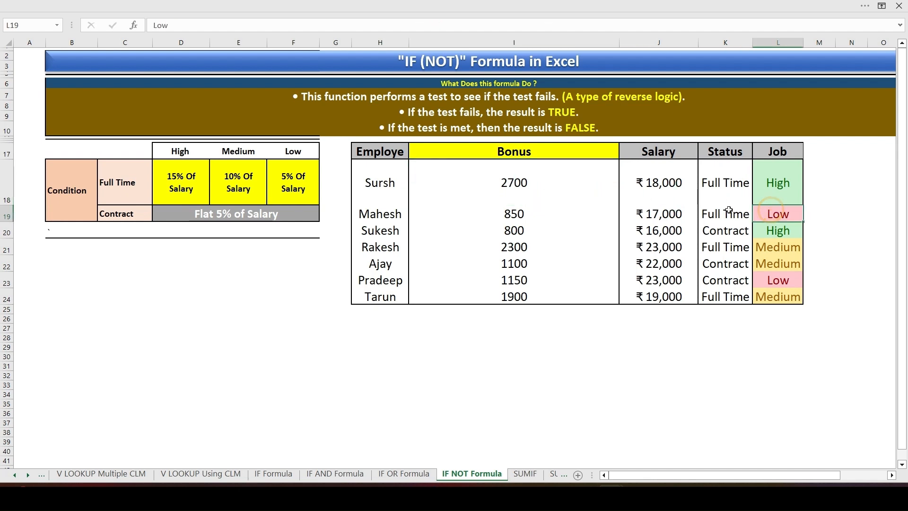
left_click(729, 211)
left_click(775, 209)
left_click(635, 213)
left_click(529, 216)
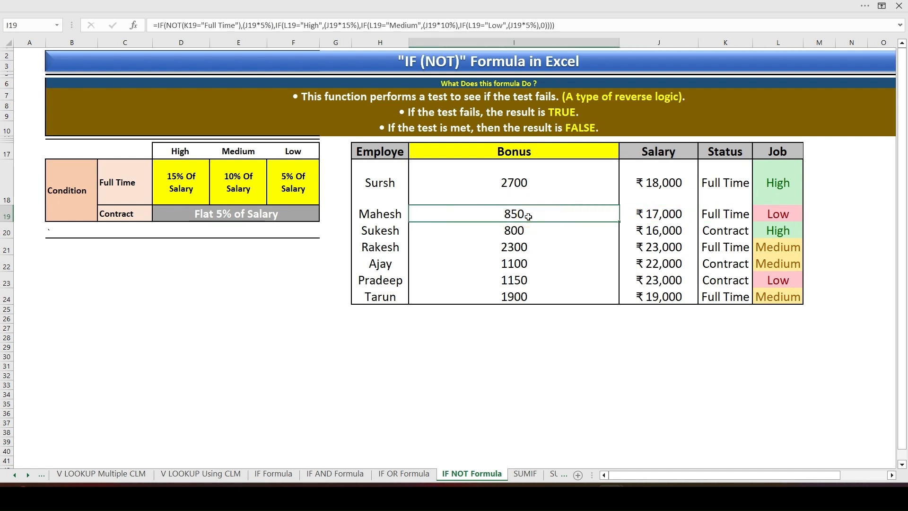
left_click(728, 231)
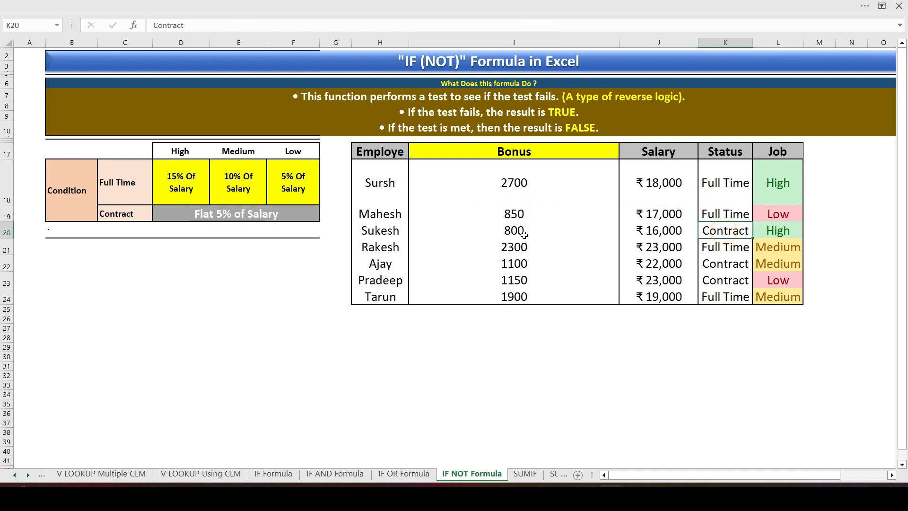
left_click_drag(392, 231, 800, 238)
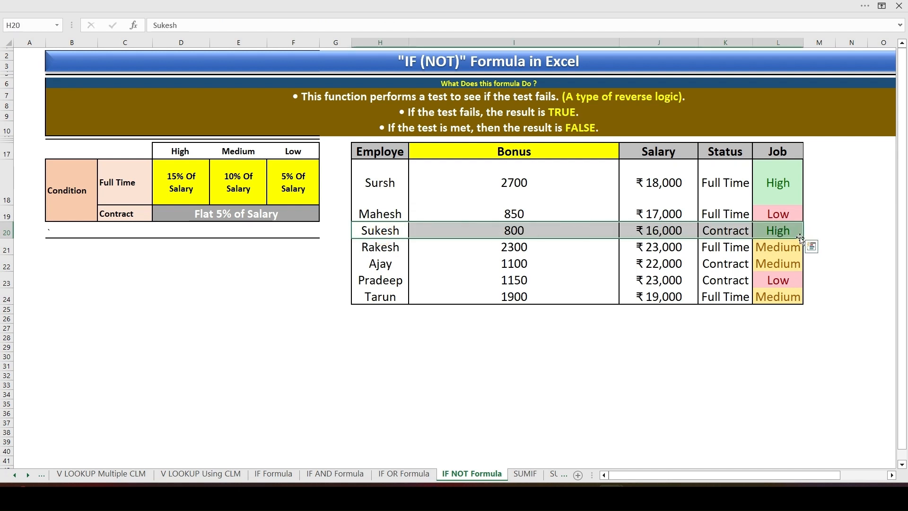